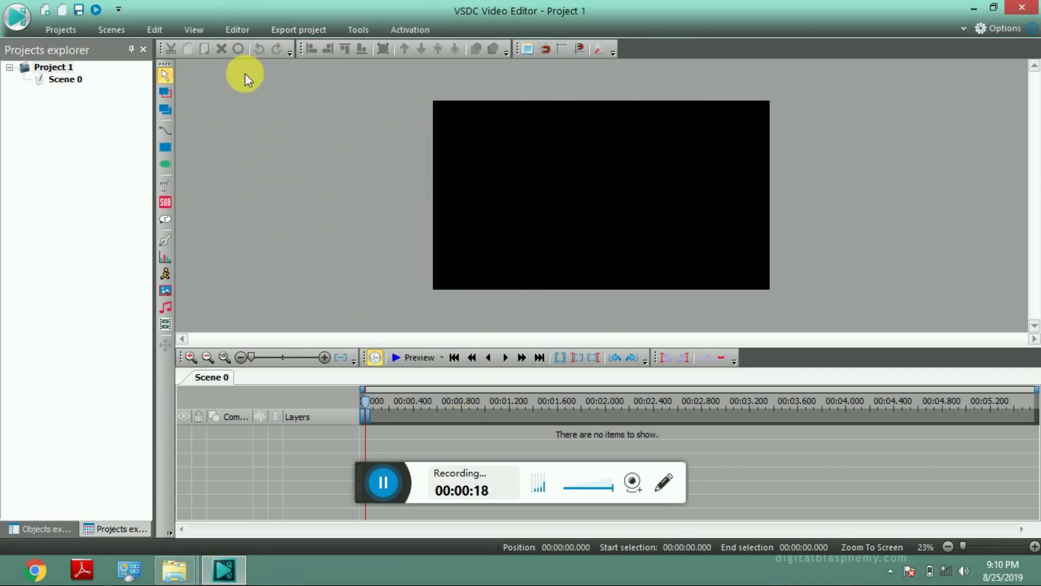
Collapse and re-expand the Project 1 tree to reveal Scene 0
click(26, 68)
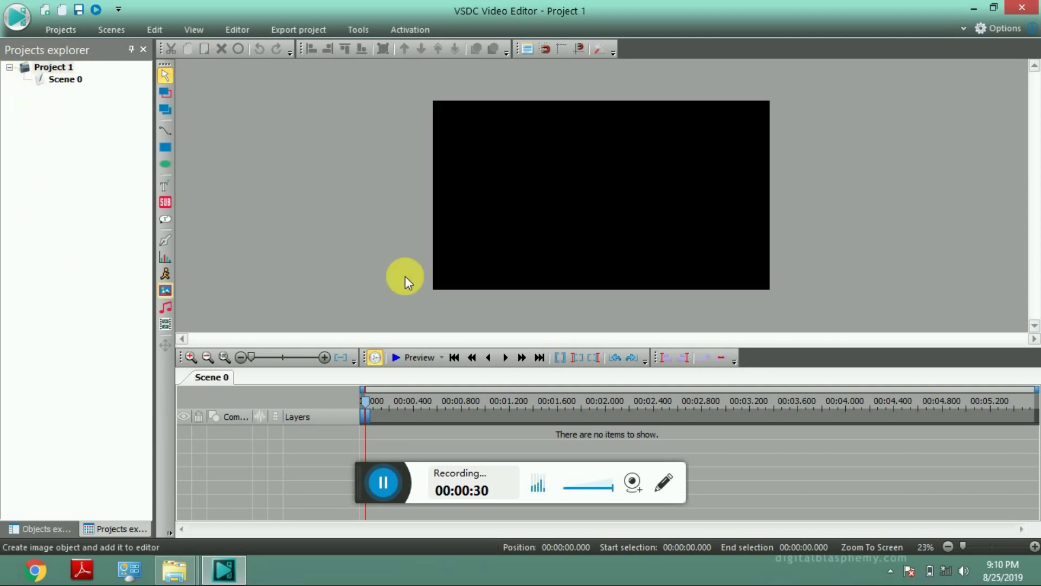
click(10, 68)
click(10, 68)
Open Scene 0 in Objects explorer, then show the main menu with recent documents trial and Dm
click(63, 81)
double_click(63, 81)
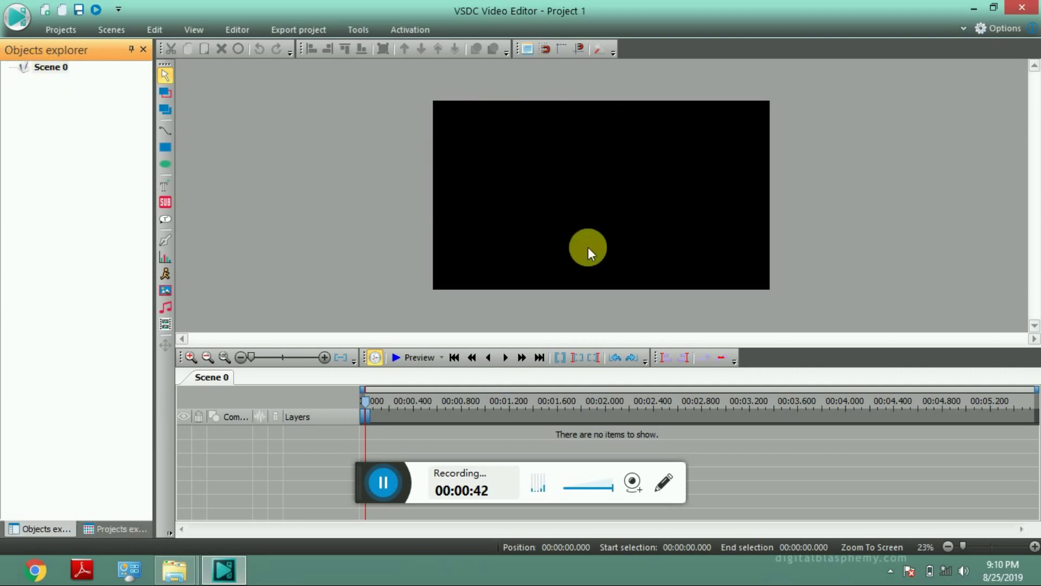
click(41, 66)
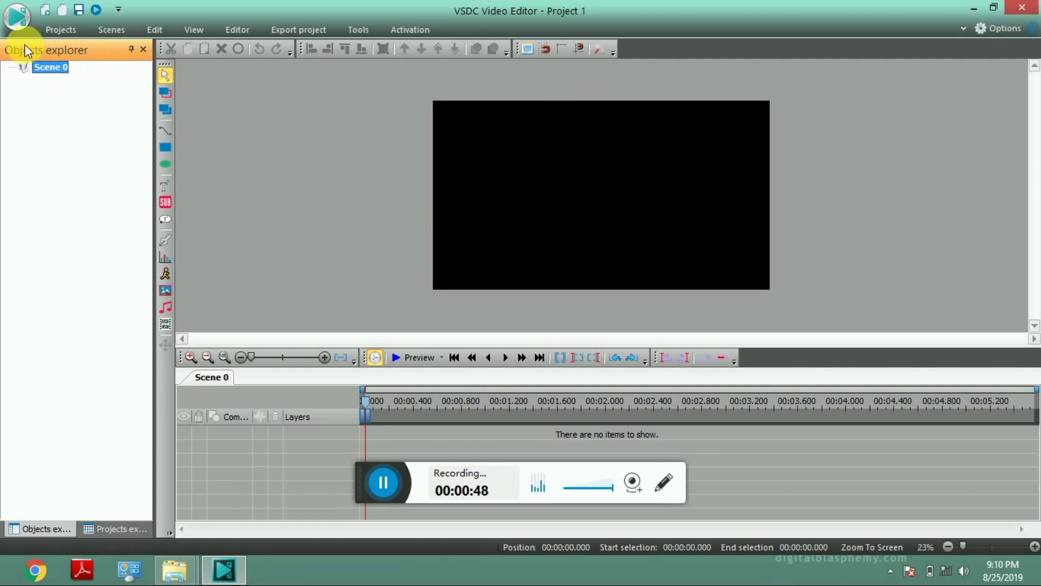
click(15, 20)
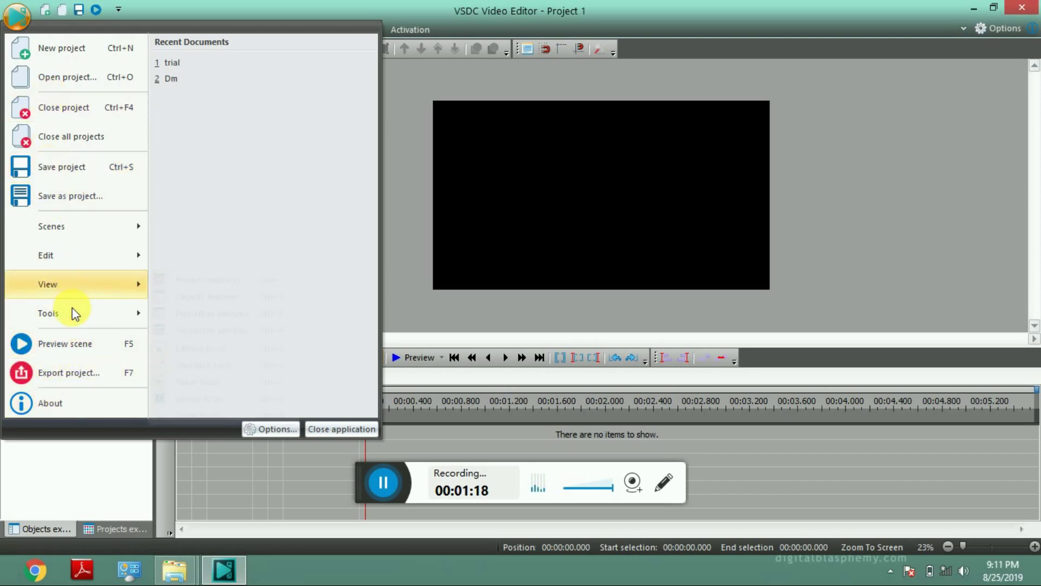
Close the main menu, reopen it once, and dismiss it to return to the empty editor
mouse_move(138, 285)
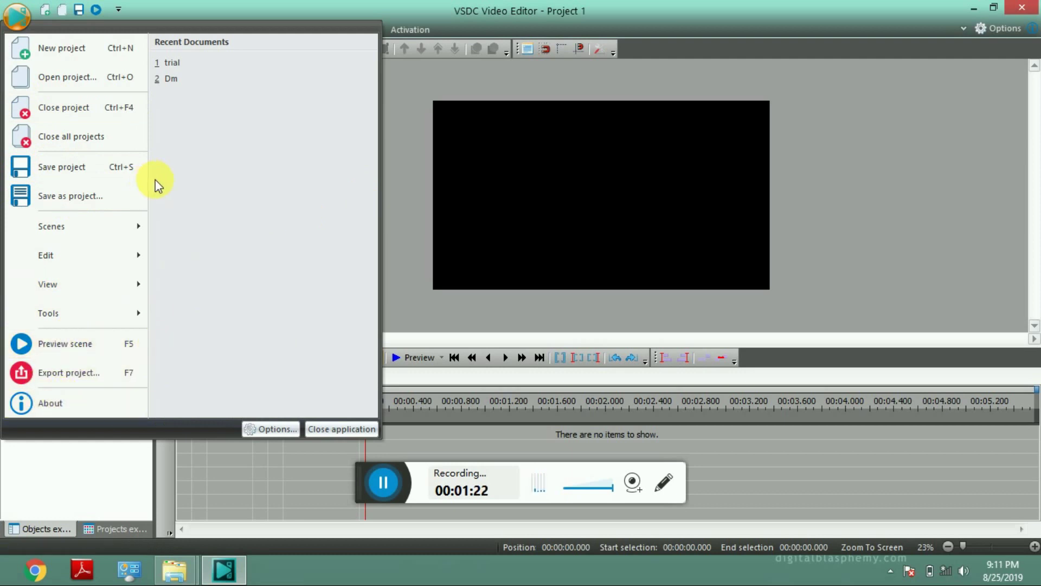
click(195, 14)
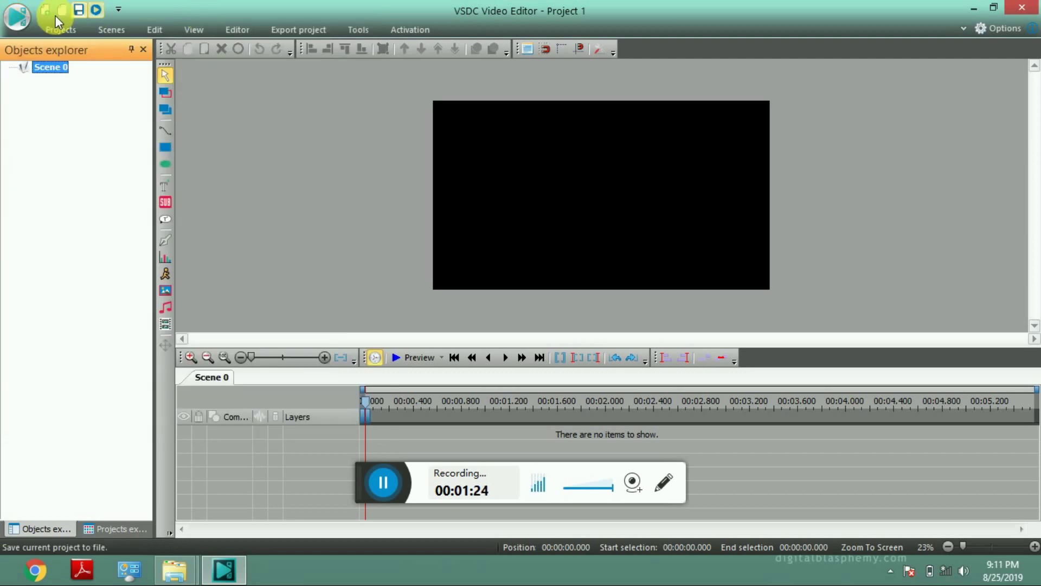
click(18, 18)
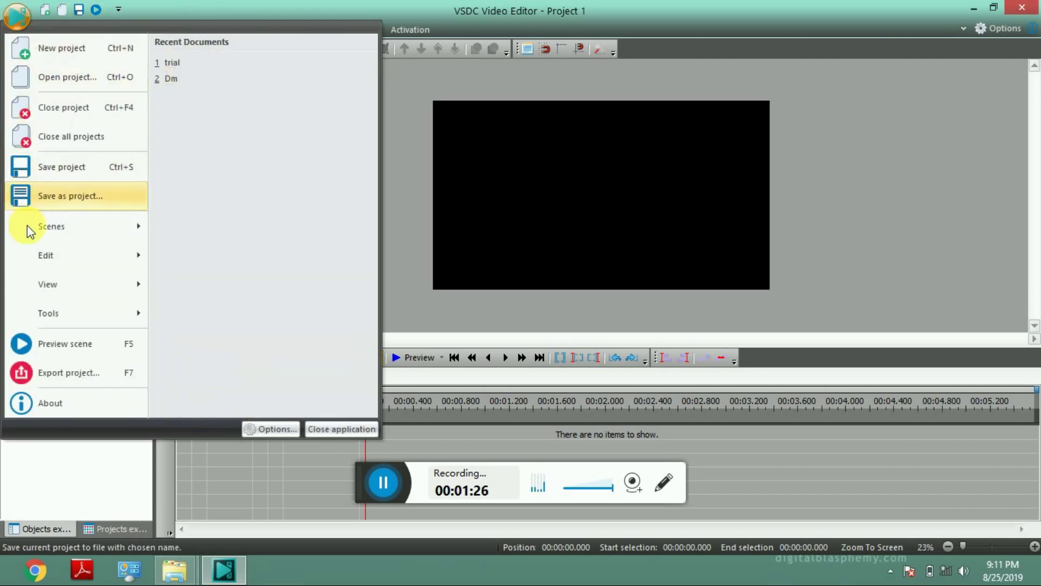
click(146, 7)
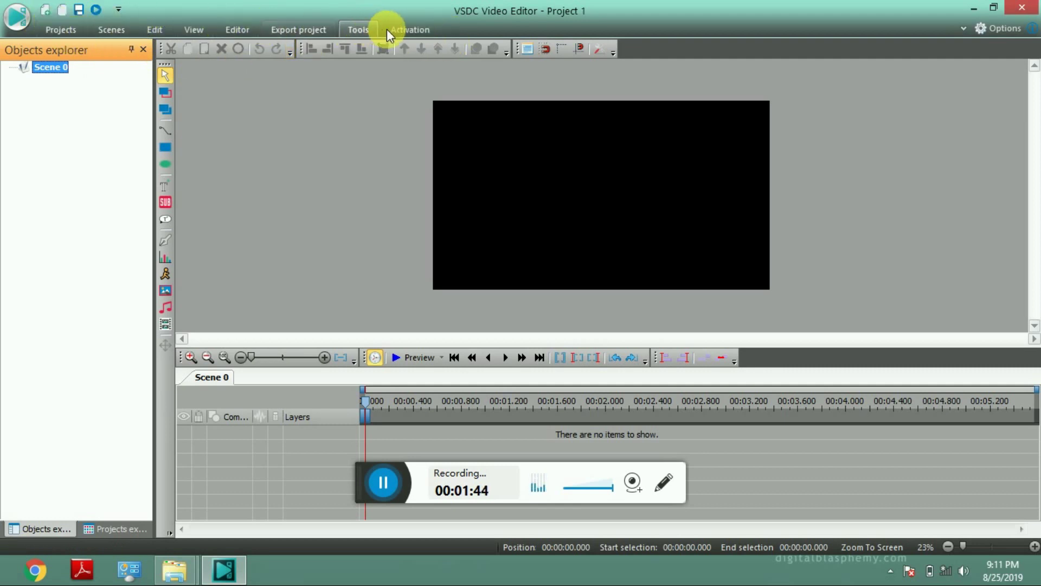
Glance at the Projects tab and main menu, then display the Scenes tab's scene commands
click(52, 28)
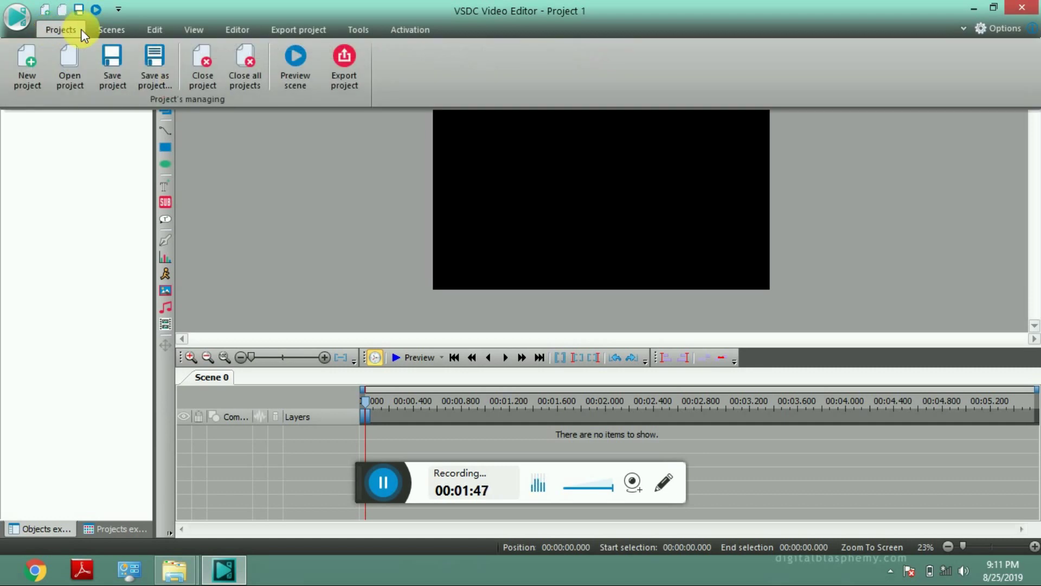
click(17, 17)
click(140, 6)
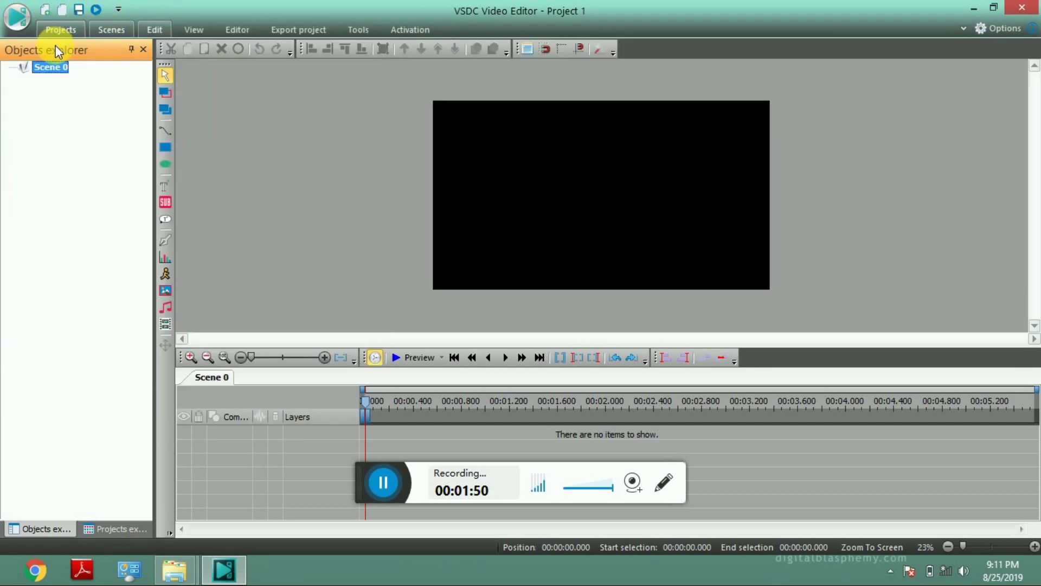
click(53, 30)
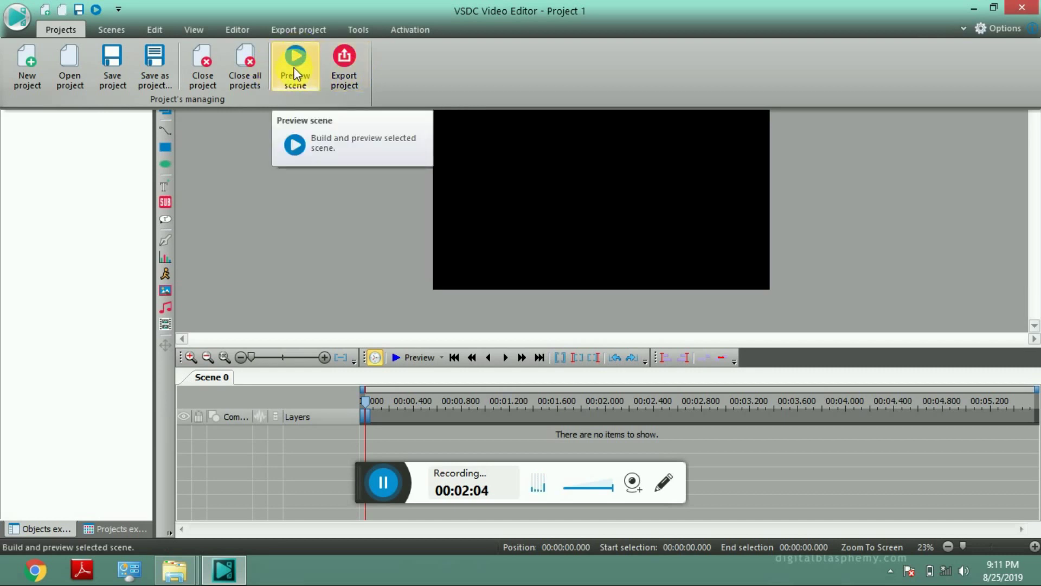
click(111, 31)
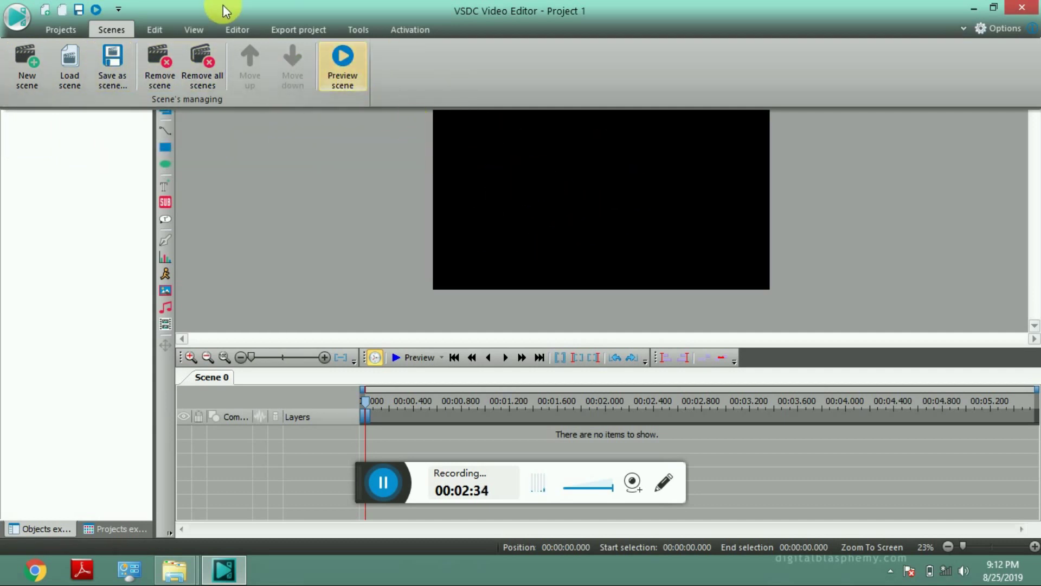
Show the Edit tab, then the View tab's Windows forms and Tools panel options
click(153, 29)
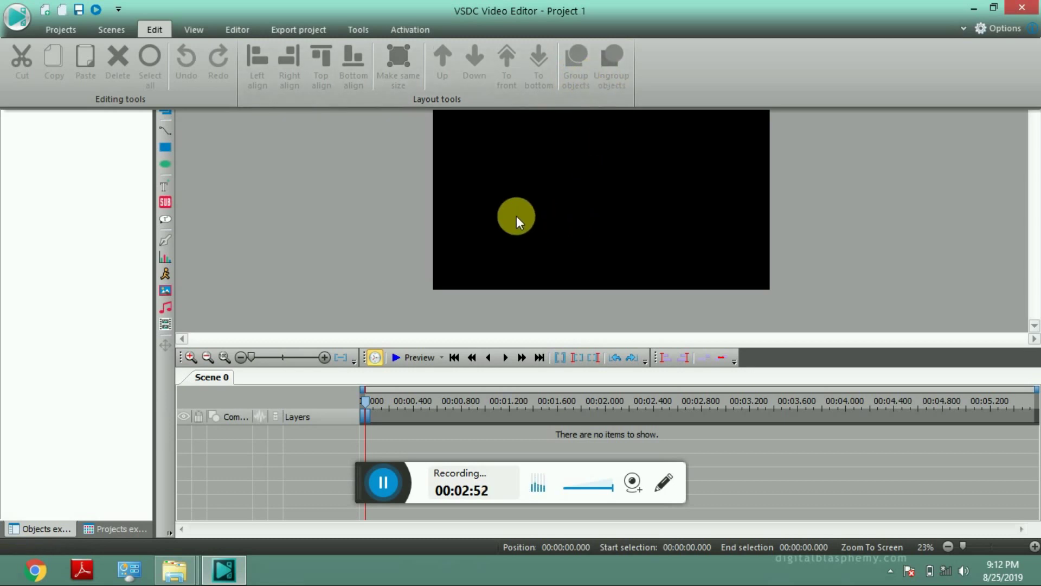
click(206, 32)
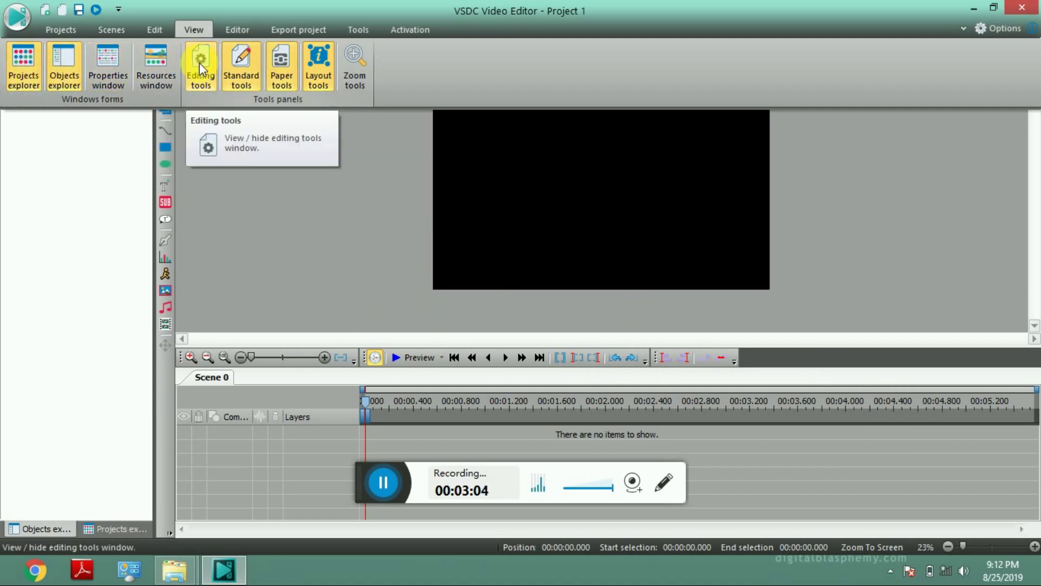
Toggle the editing tools panel off and on, then display the Editor tab's editing groups
click(193, 136)
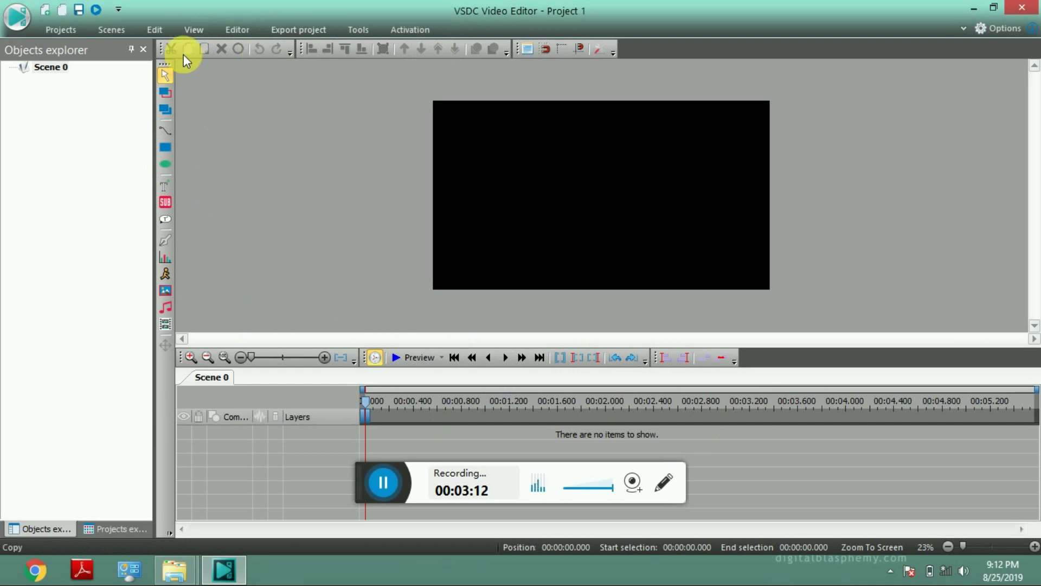
click(184, 31)
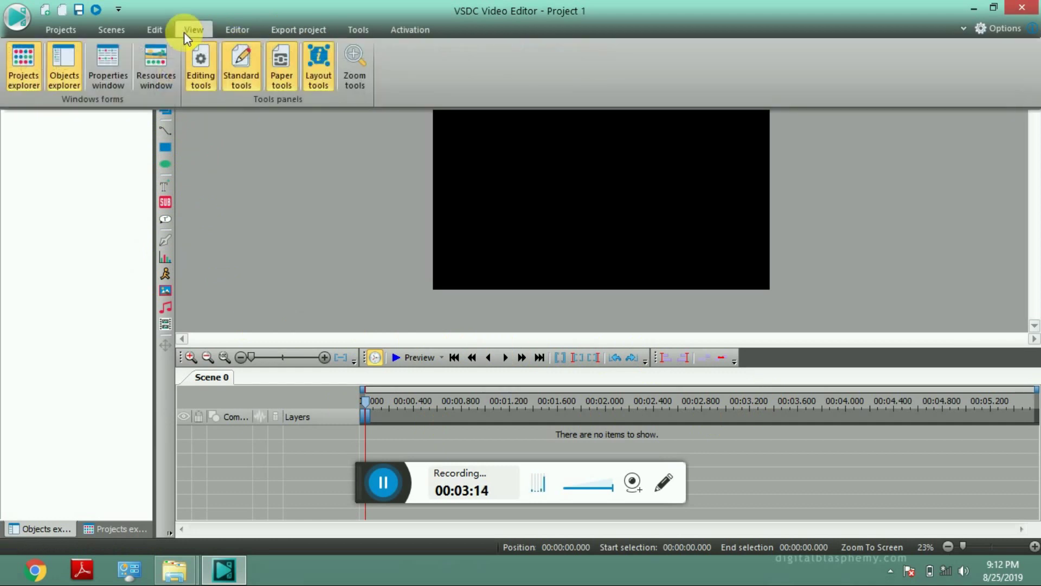
click(198, 57)
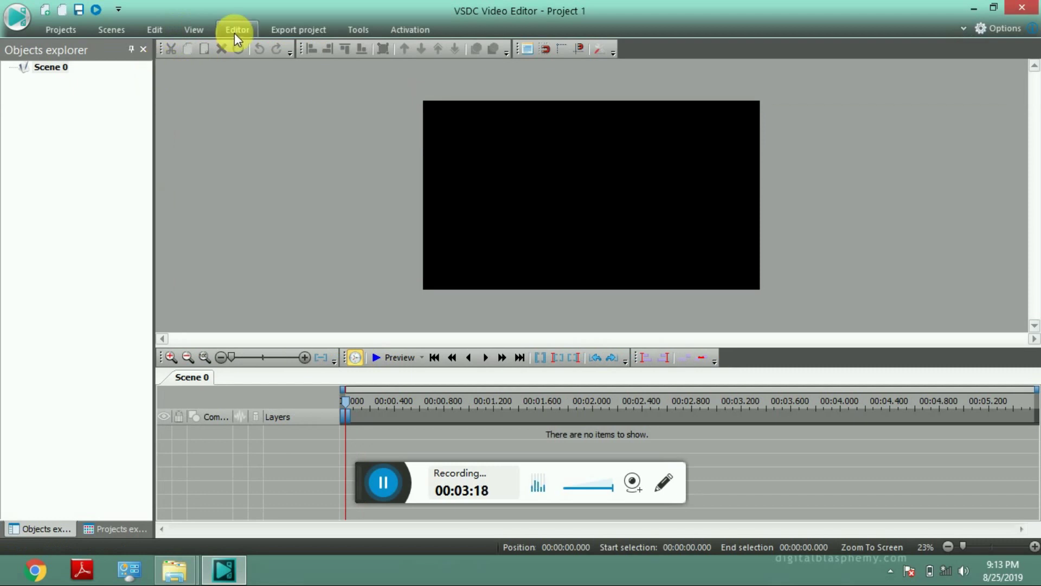
click(194, 29)
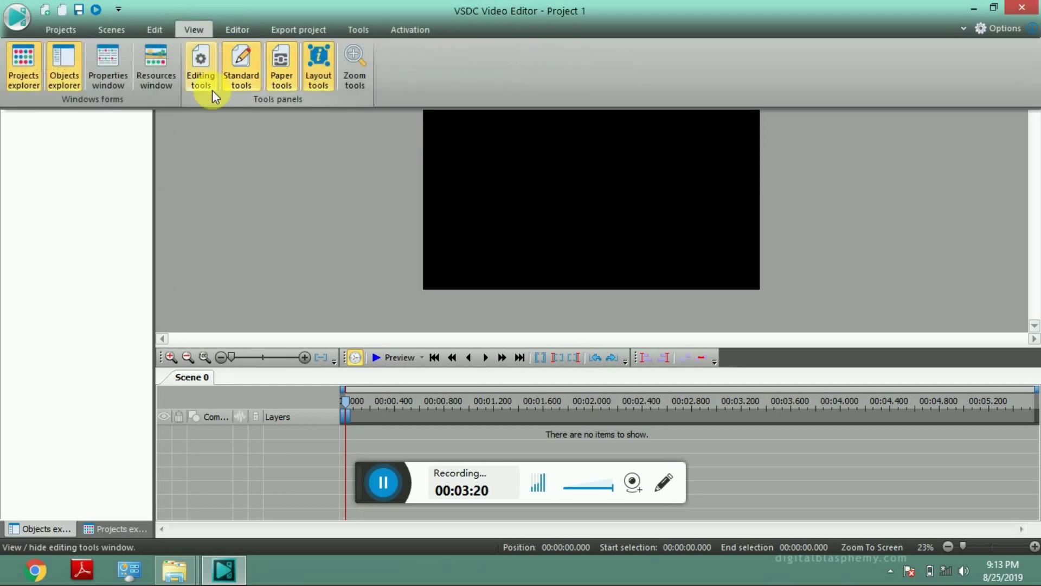
click(184, 122)
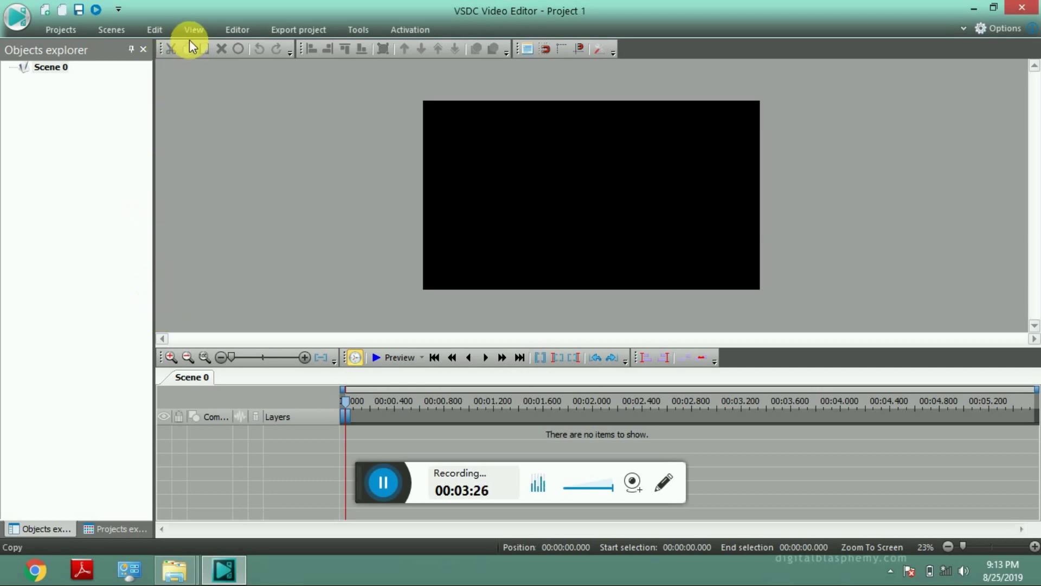
click(203, 28)
click(201, 71)
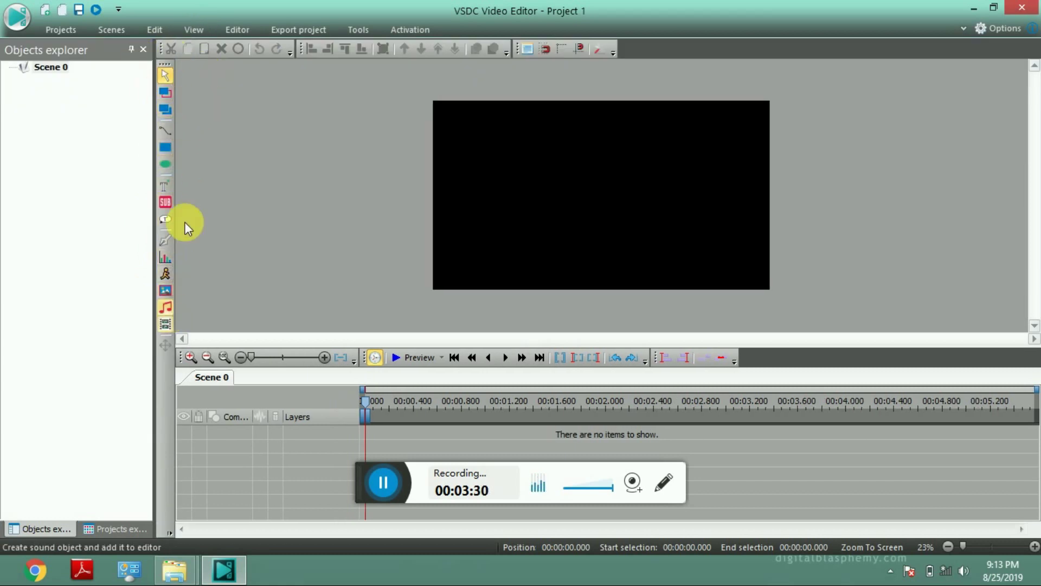
click(199, 28)
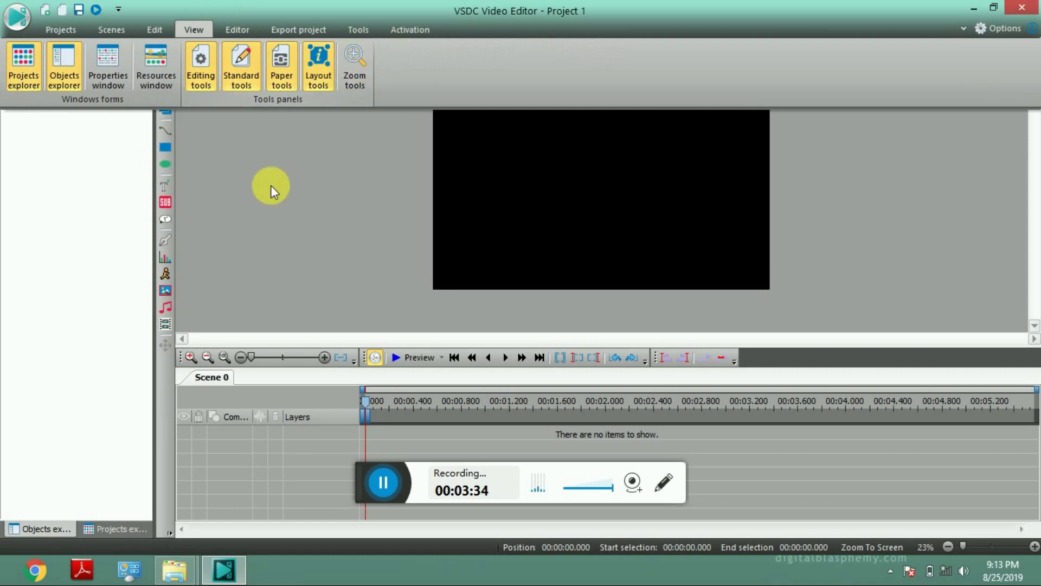
click(226, 28)
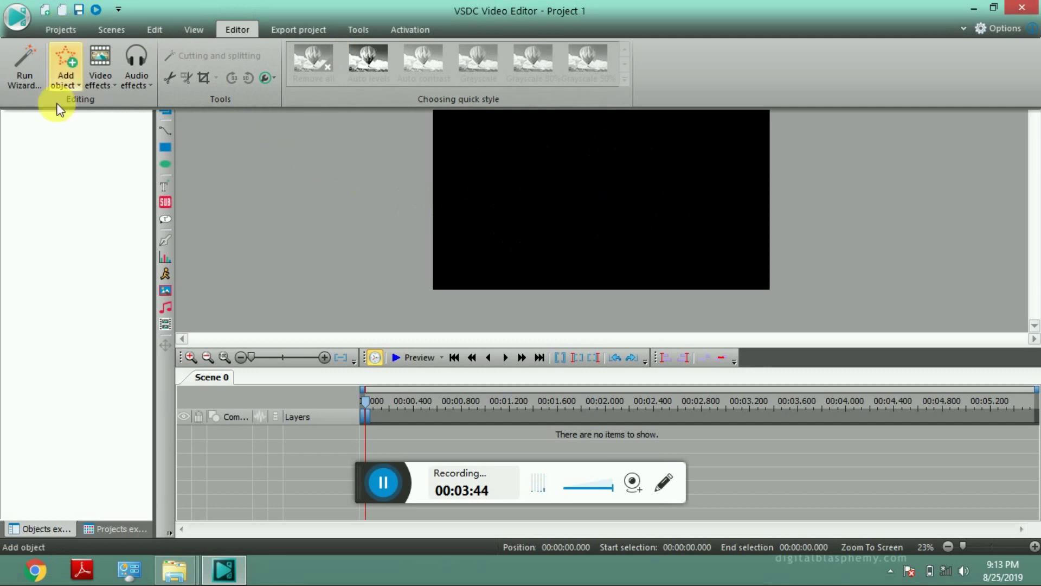
Browse the Add object, Video effects and Audio effects dropdown lists
click(71, 84)
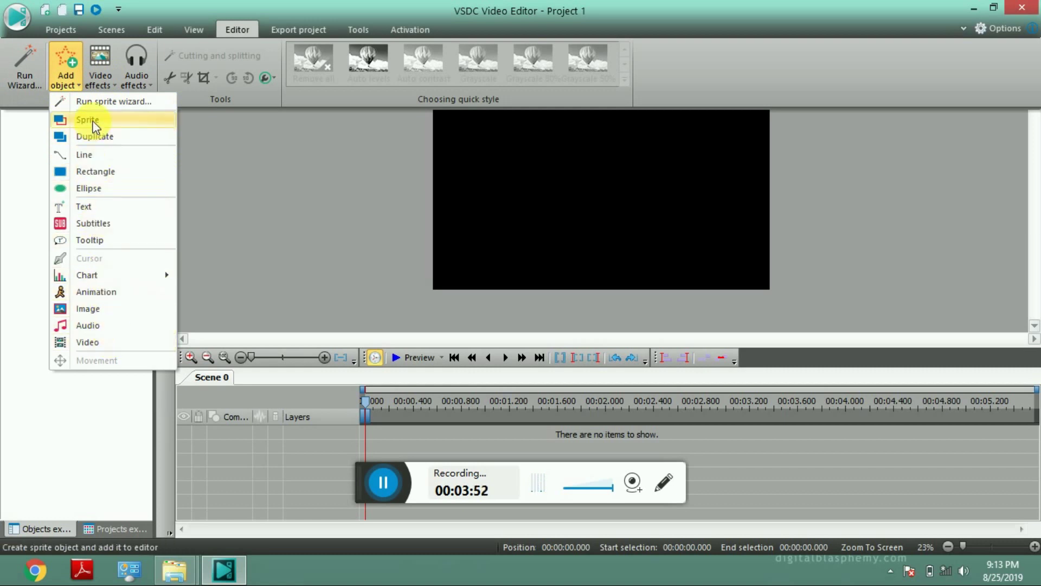
click(111, 80)
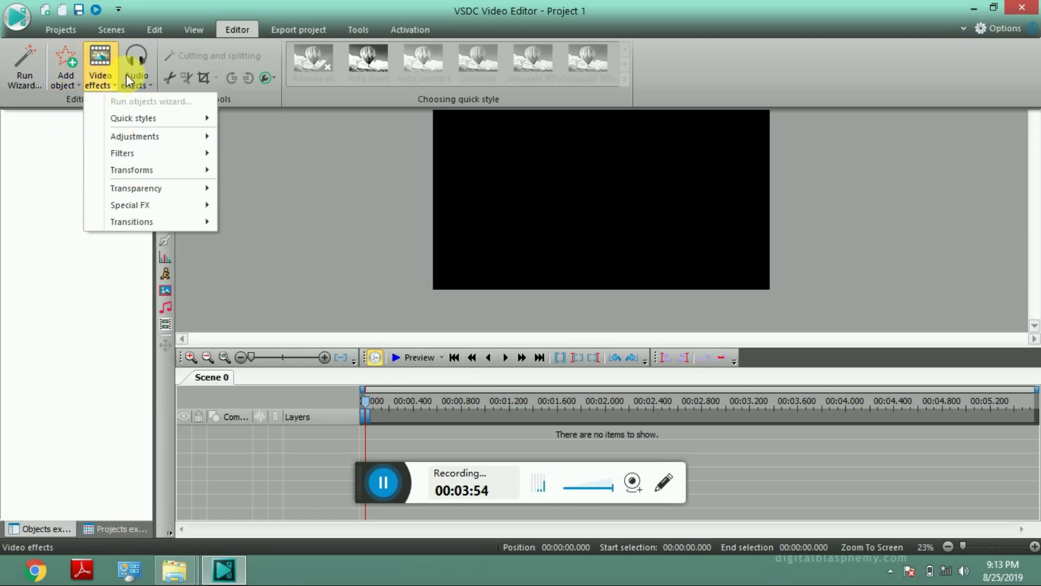
mouse_move(160, 115)
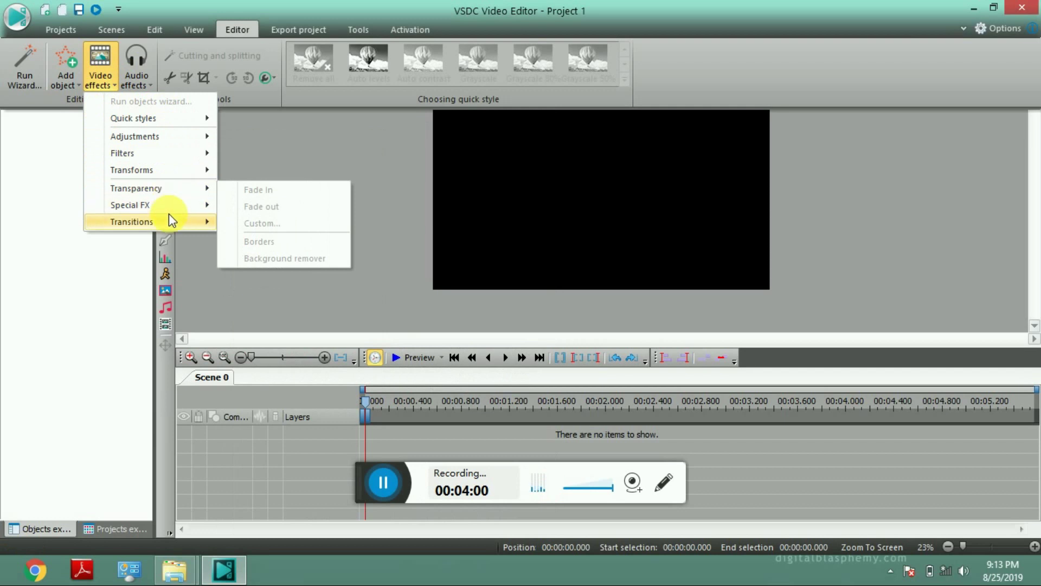
click(136, 78)
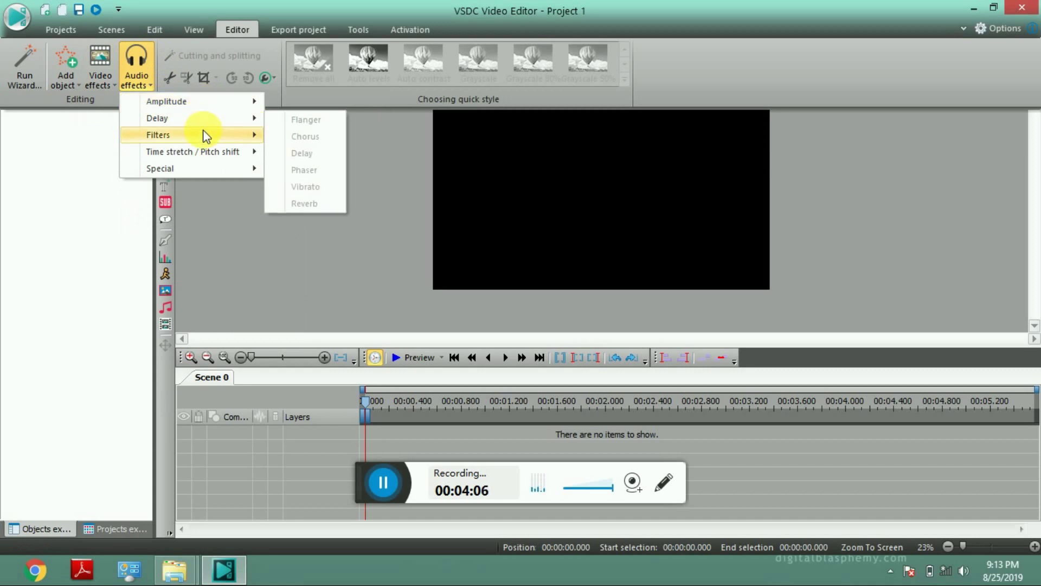
click(177, 77)
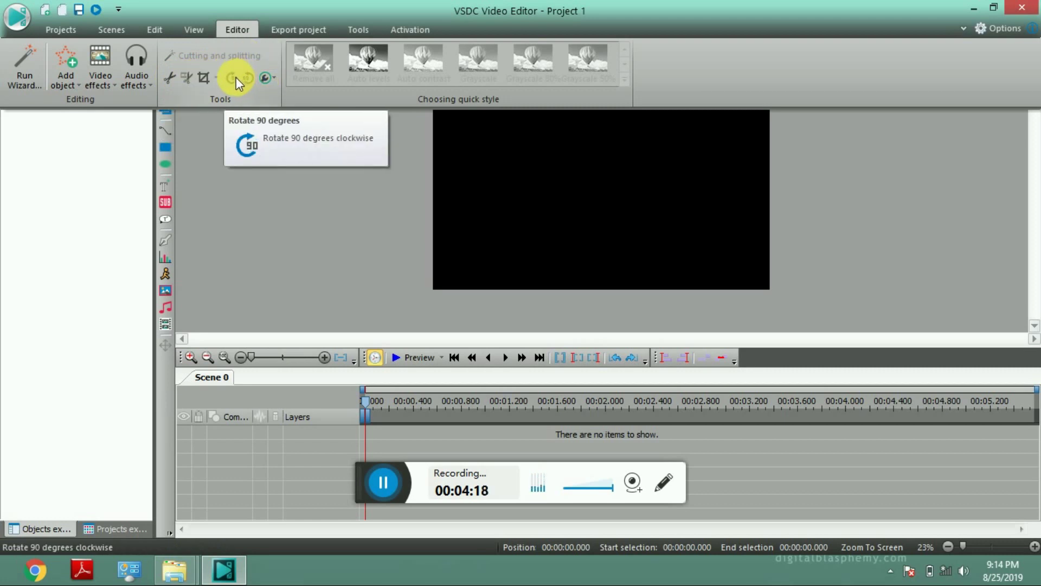
Check the More tools list for opacity and snapshots, then open the Export project tab
click(269, 77)
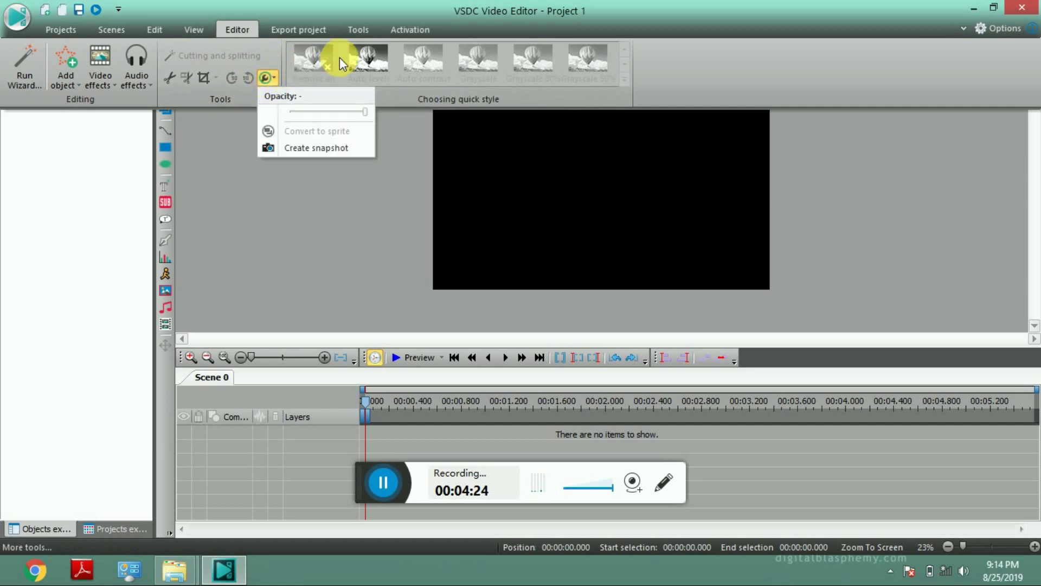
click(532, 87)
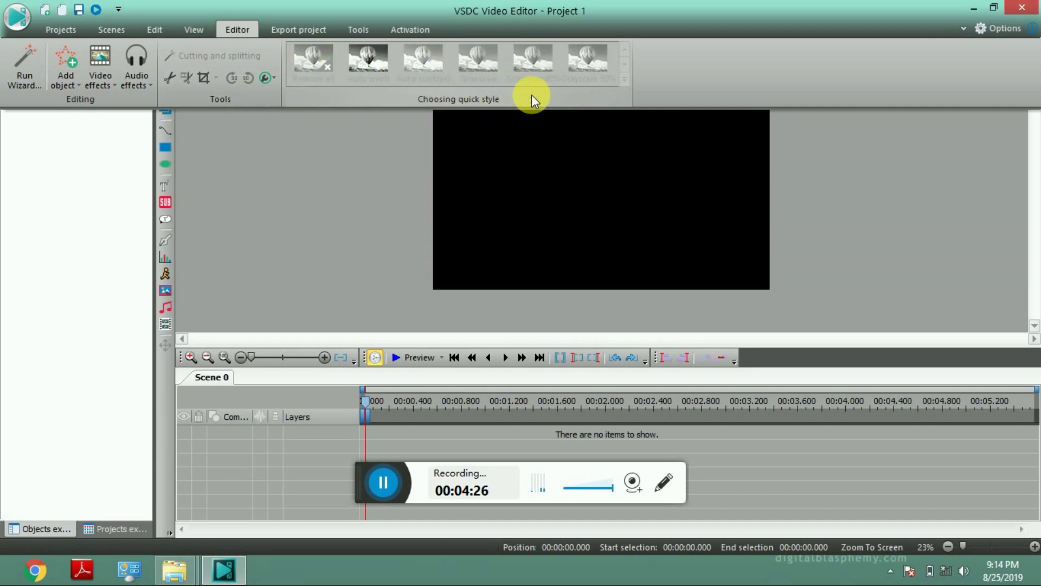
click(319, 29)
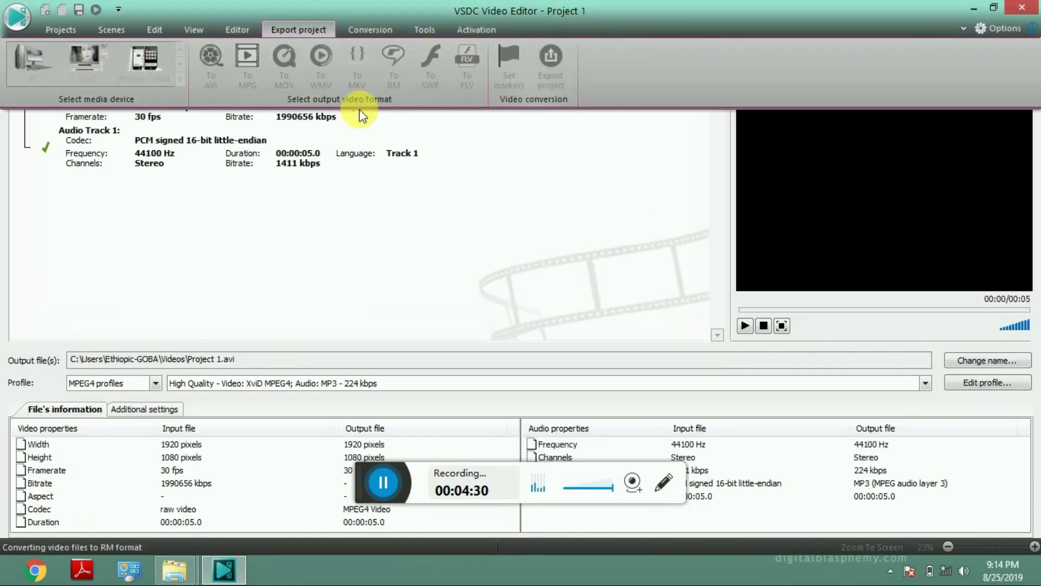
Review the Conversion, Tools and Activation tabs, then return to the Projects tab
click(487, 154)
click(305, 29)
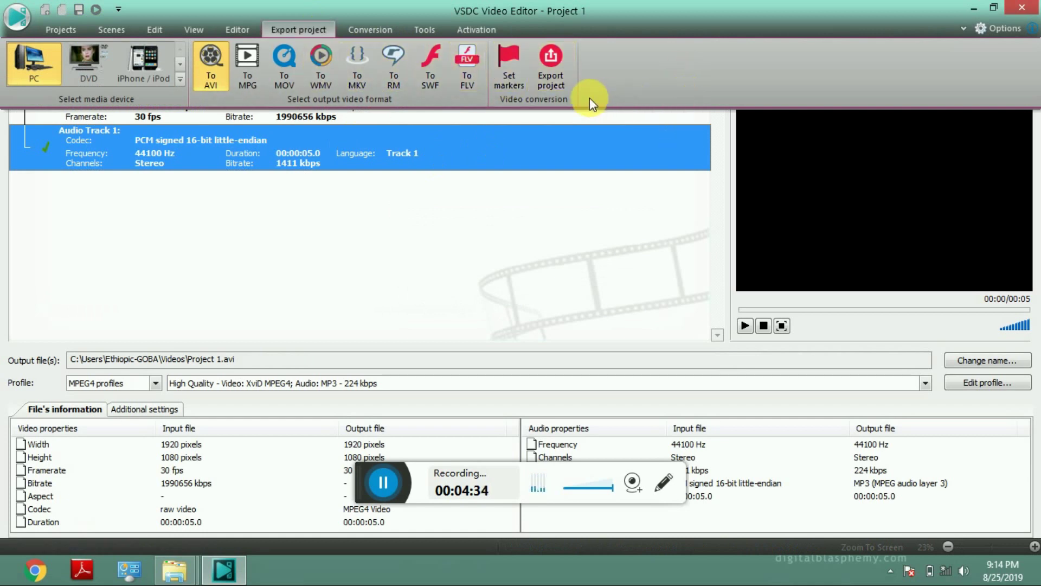
click(370, 31)
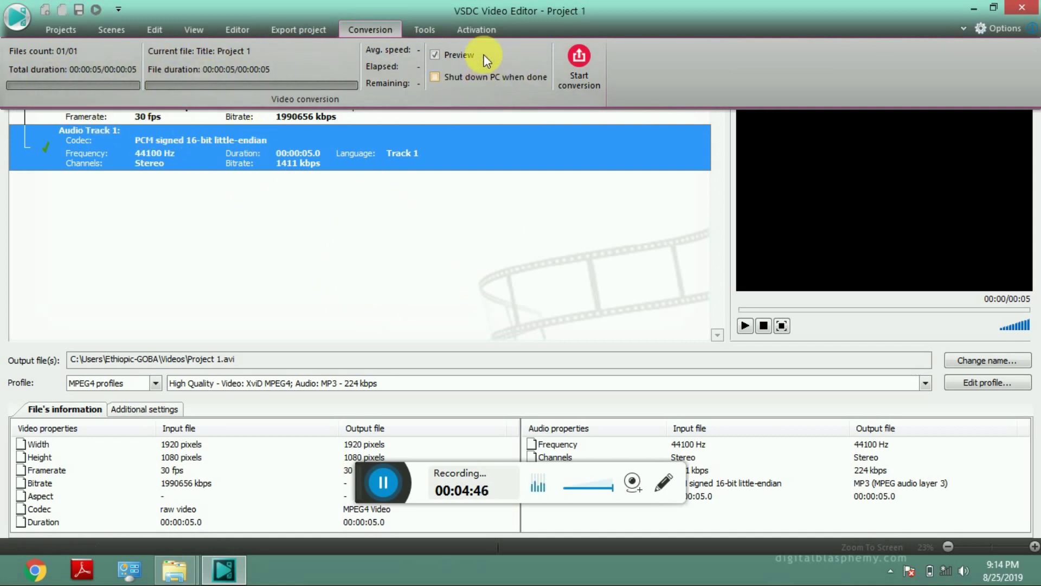
click(432, 30)
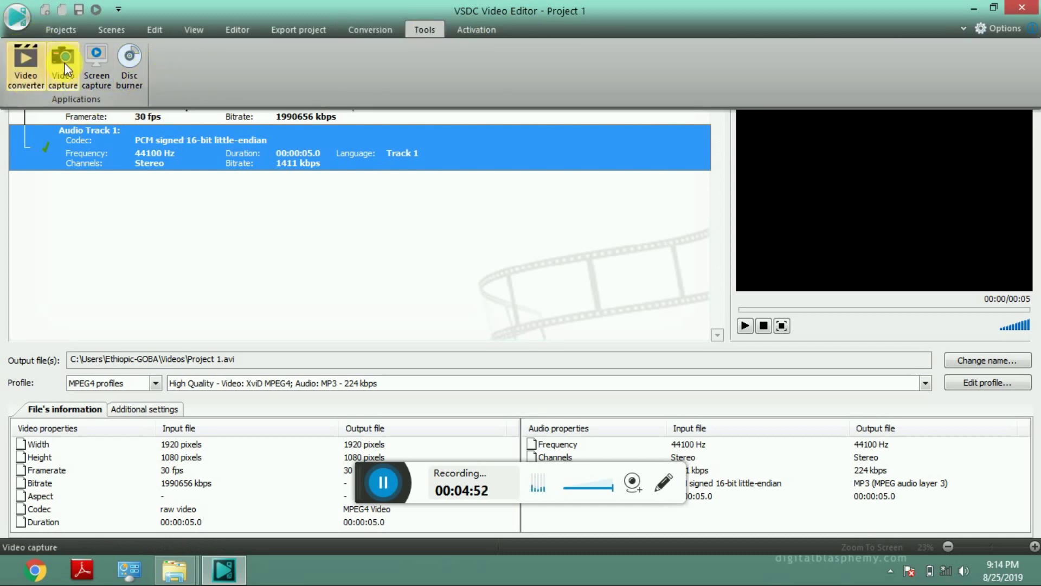
click(493, 30)
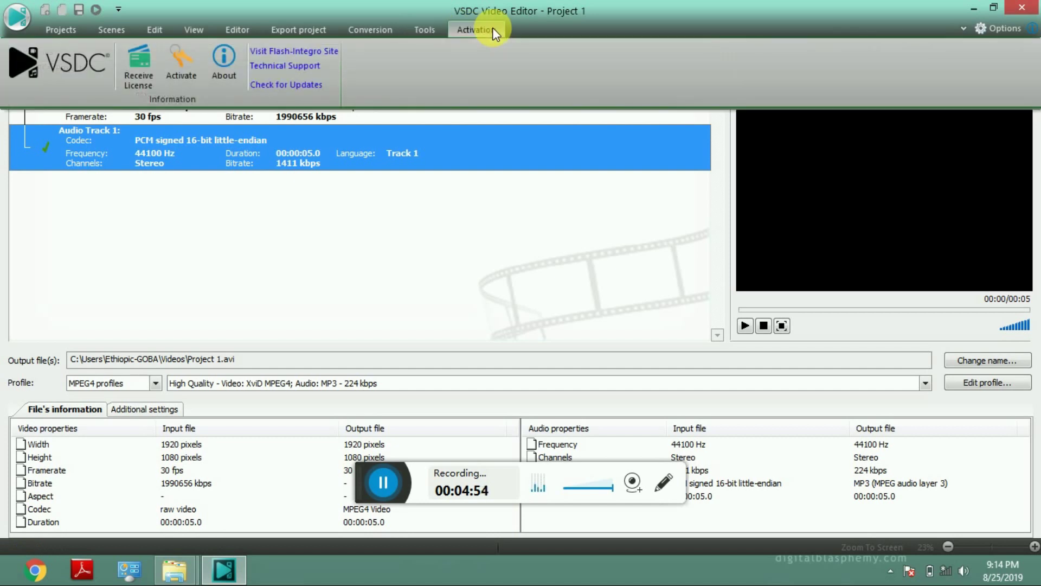
click(429, 30)
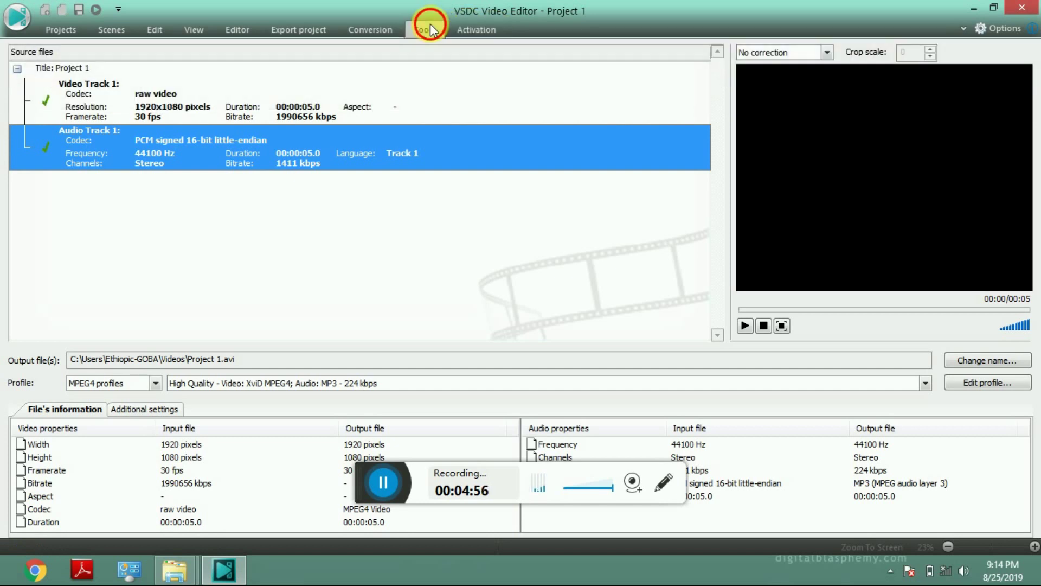
click(408, 30)
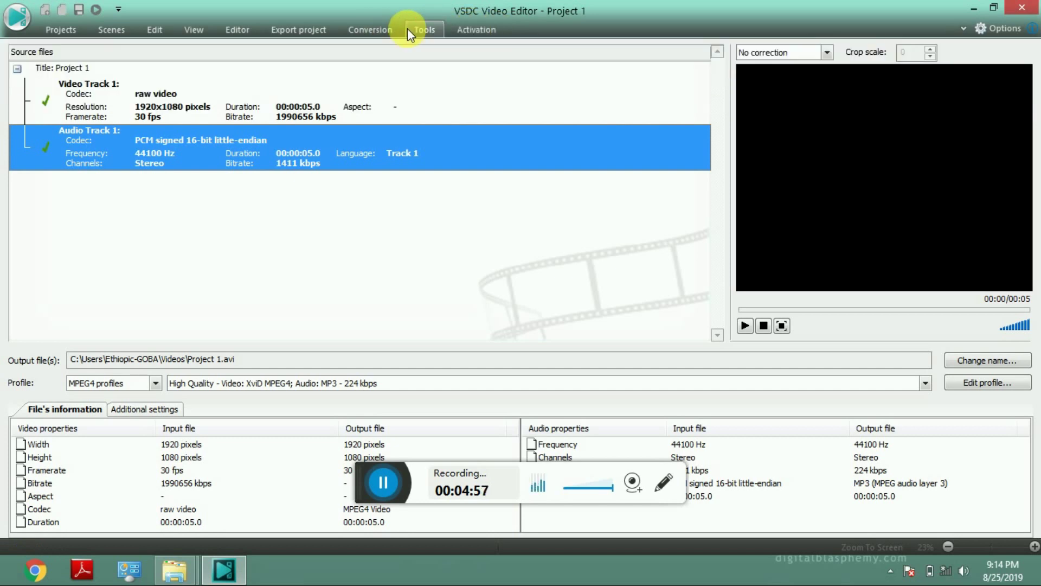
click(371, 29)
click(62, 31)
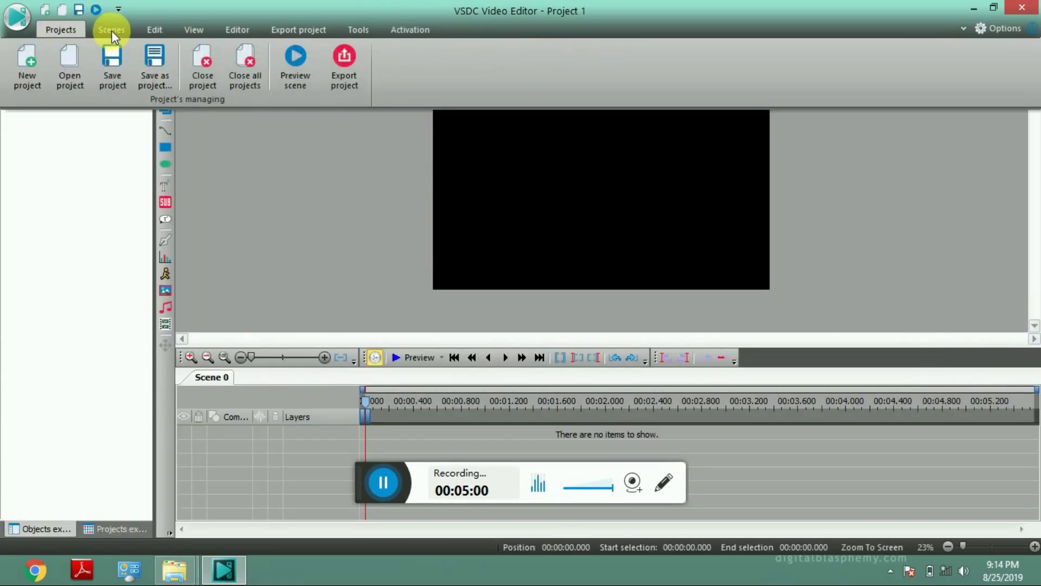
Collapse the ribbon after cycling Scenes, Edit and View tabs, and move the timeline to 00:00:00.066
click(112, 31)
click(155, 31)
click(194, 29)
click(373, 141)
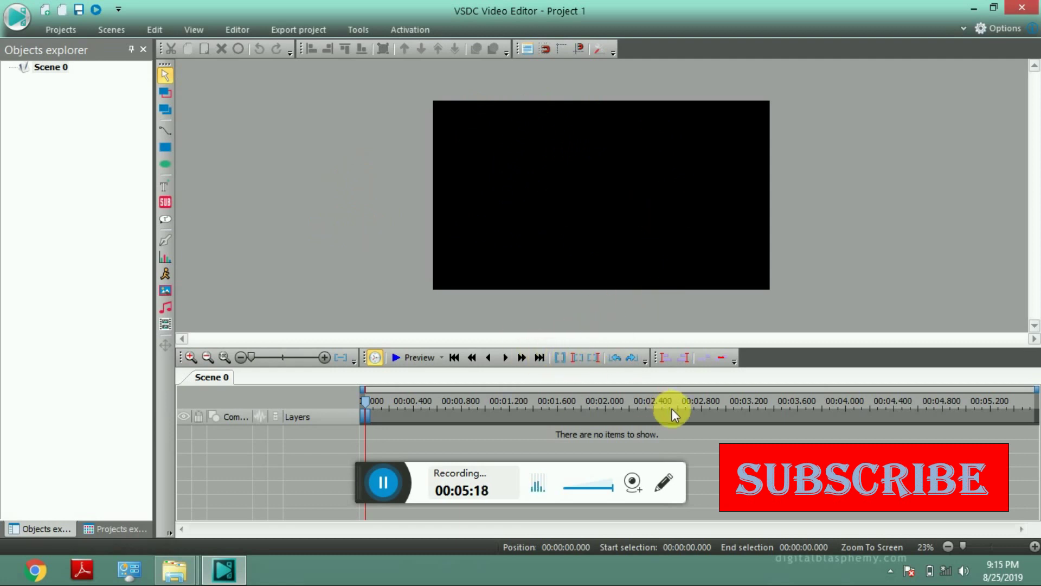
click(372, 415)
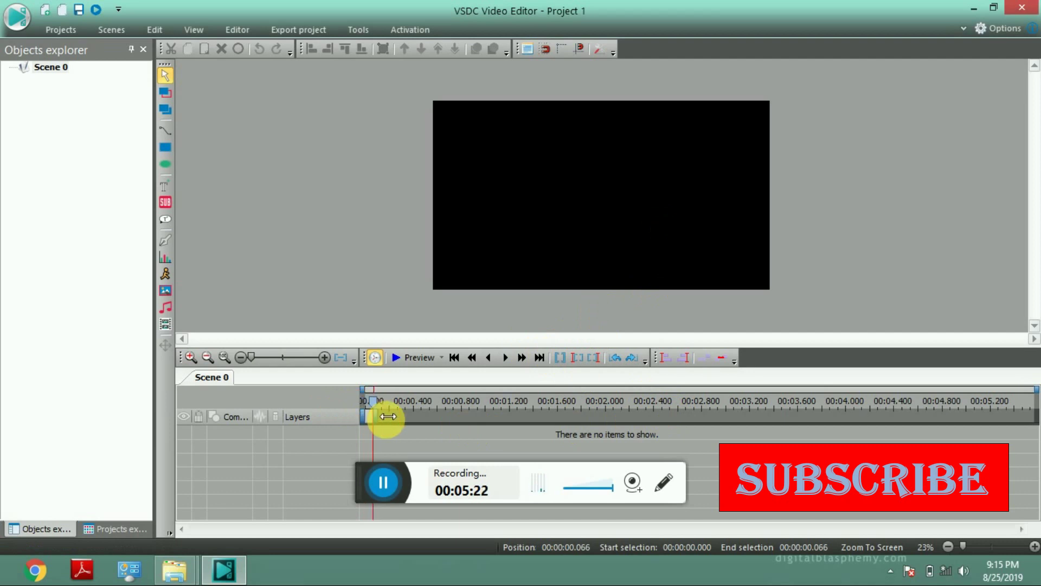